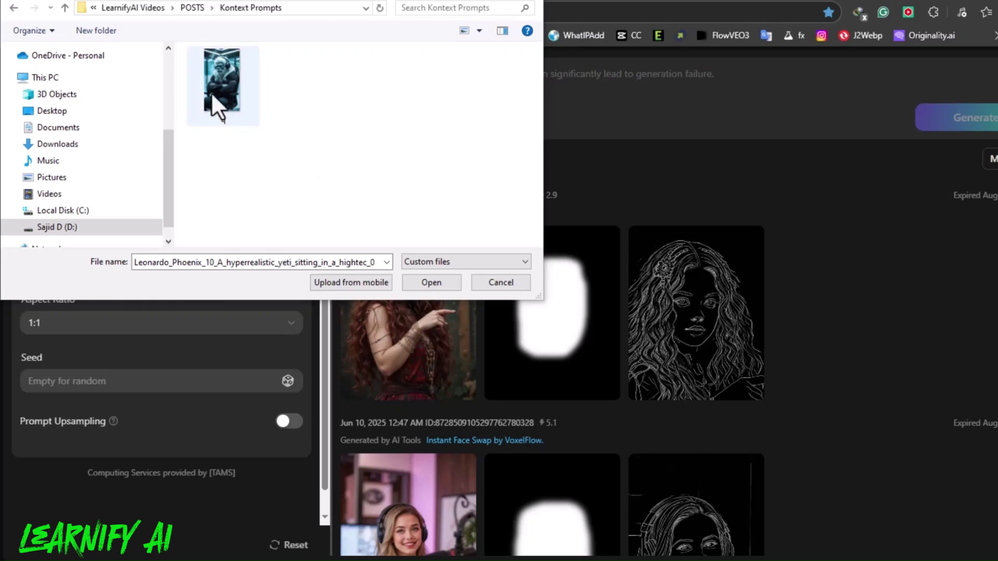
# - Upload the yeti picture as reference and generate an edit prompted "Turn hairs into red" at Original Size with Prompt Upsampling on, then view the result
pyautogui.doubleClick(208, 89)
pyautogui.write('Turn')
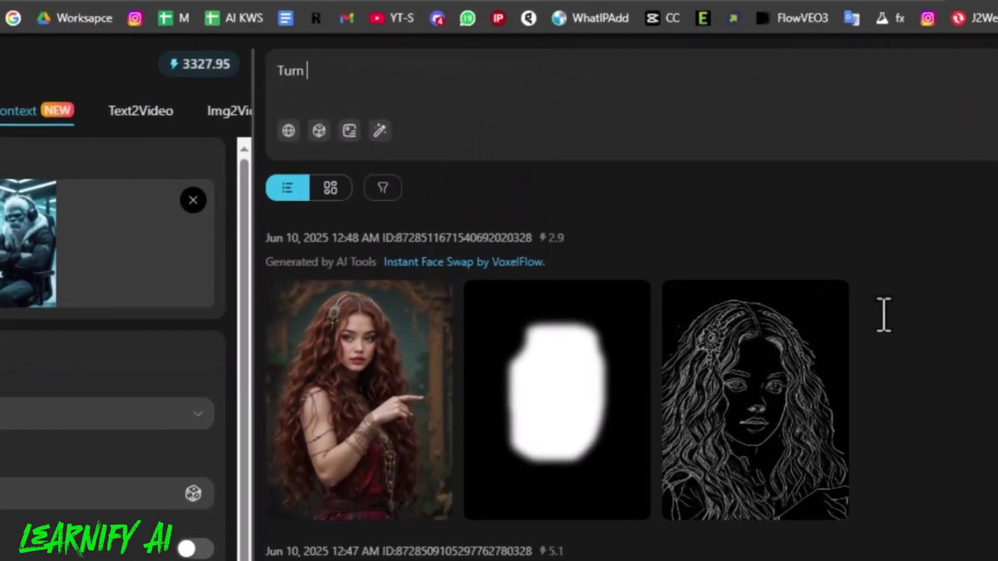
pyautogui.write(' hairs int')
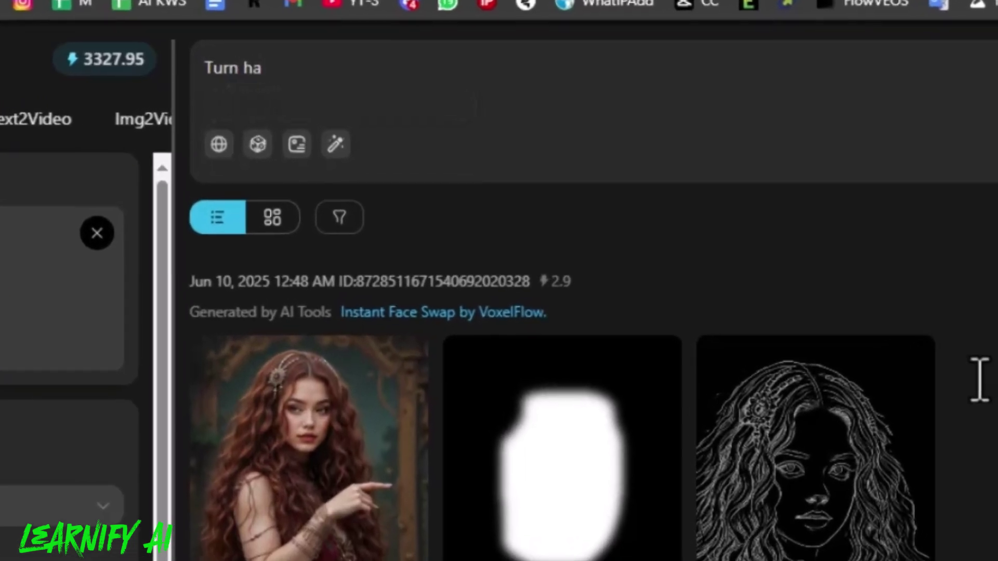
pyautogui.write('o ')
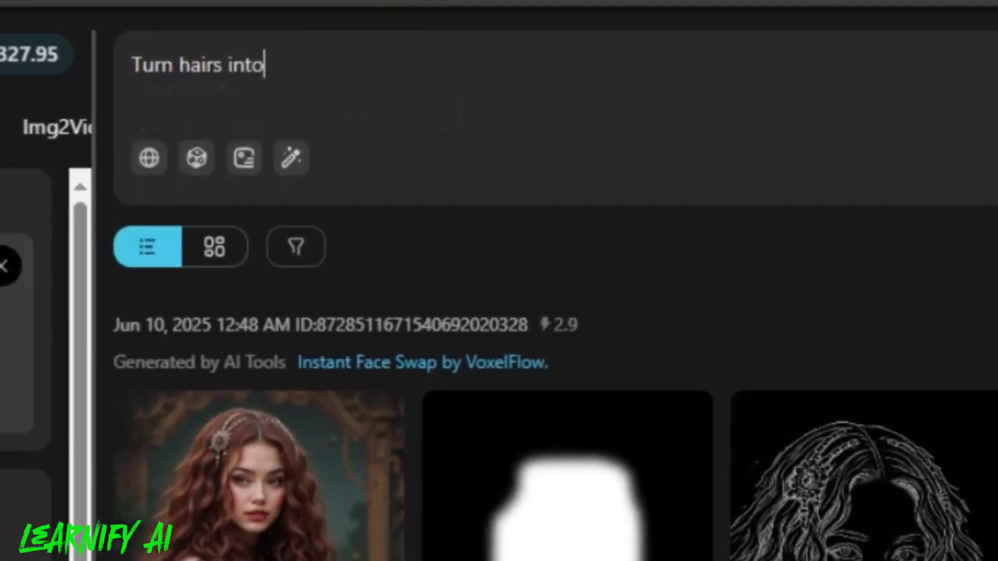
pyautogui.write('red')
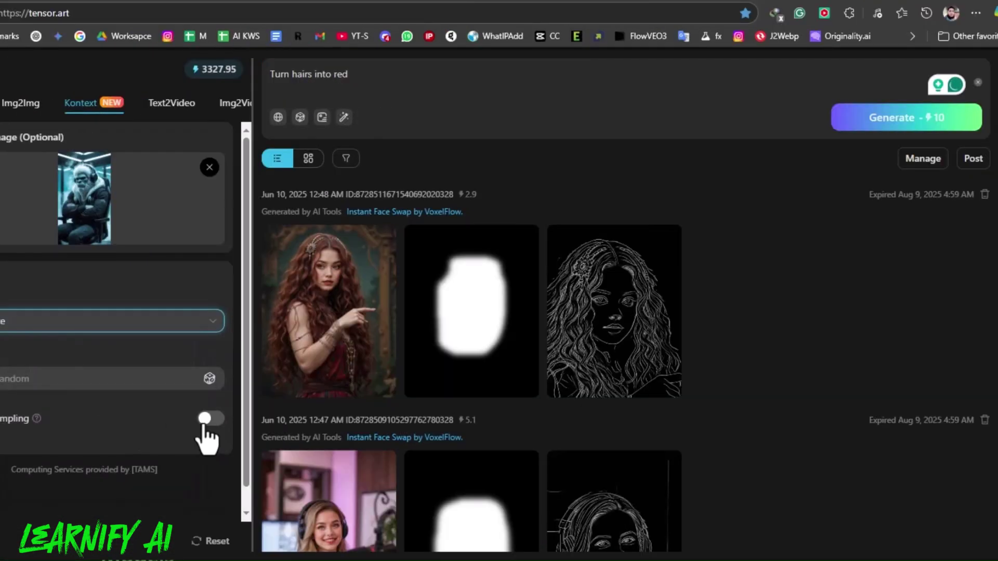
pyautogui.click(208, 419)
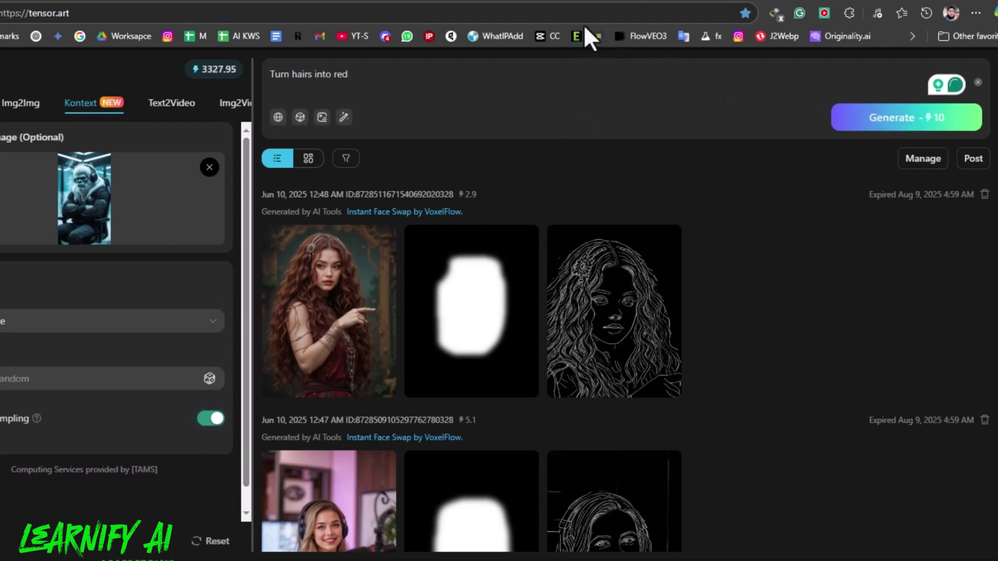
pyautogui.click(346, 333)
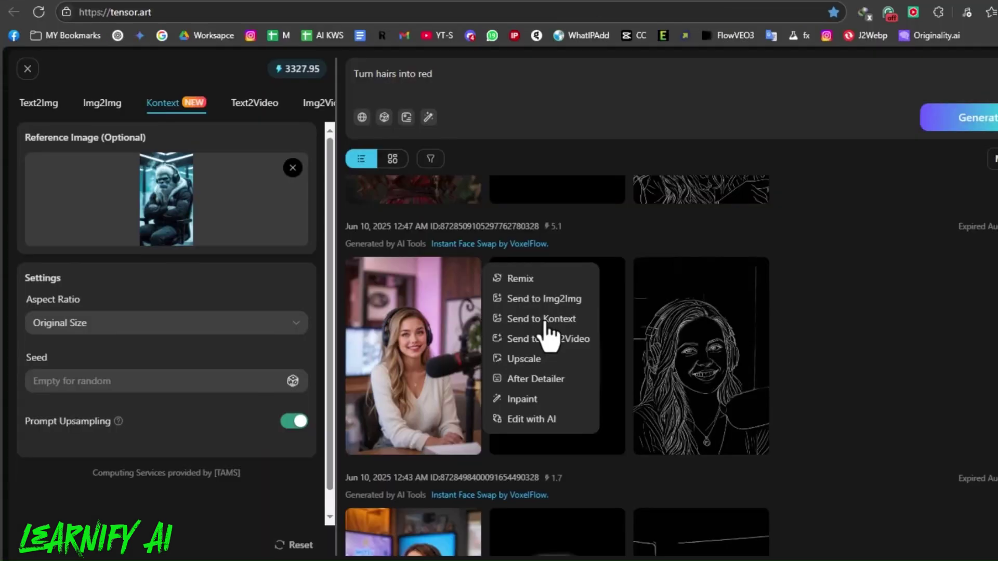
# - Send the podcast woman image to Kontext, enable Prompt Upsampling and generate with "turn clothes color into red, and hair color turn into blue."
pyautogui.click(544, 320)
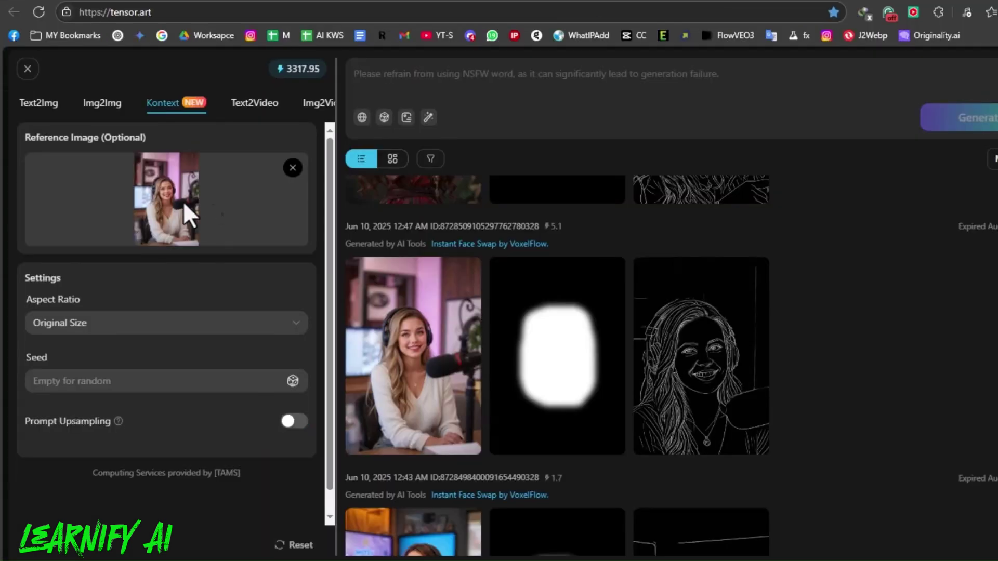
pyautogui.click(291, 422)
pyautogui.click(499, 91)
pyautogui.write('turn clothes color')
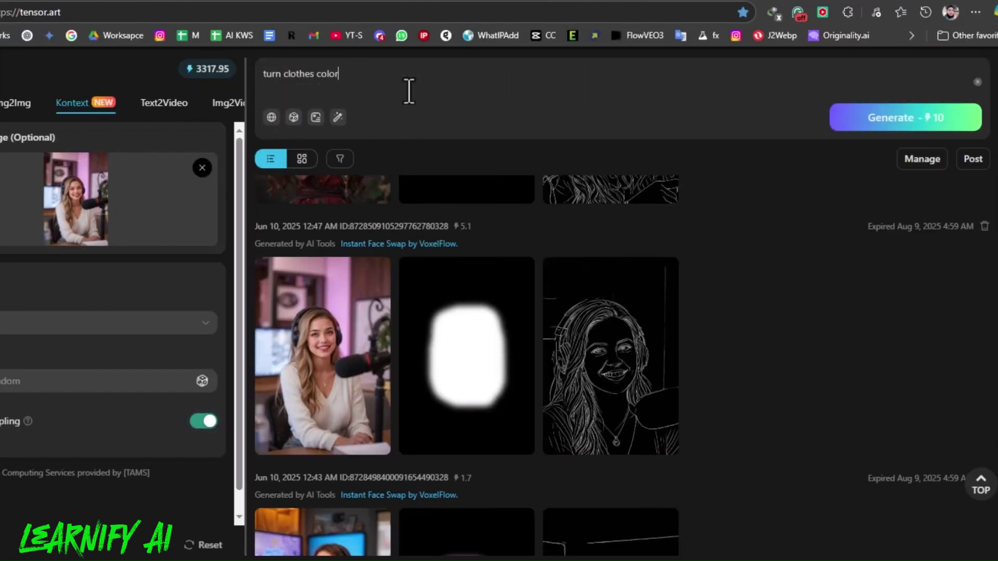
pyautogui.write(' into red, and hair color turn into')
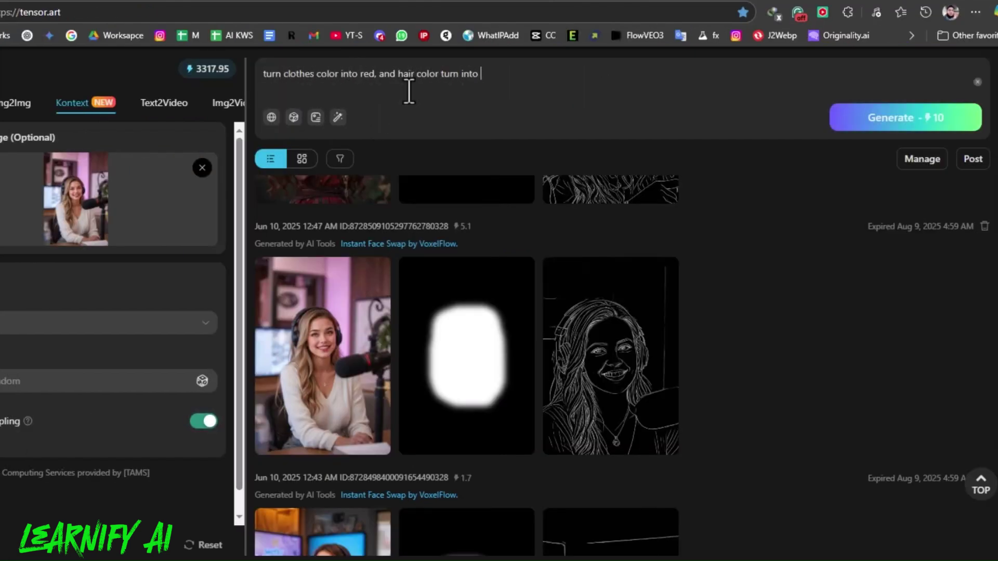
pyautogui.write('blue.')
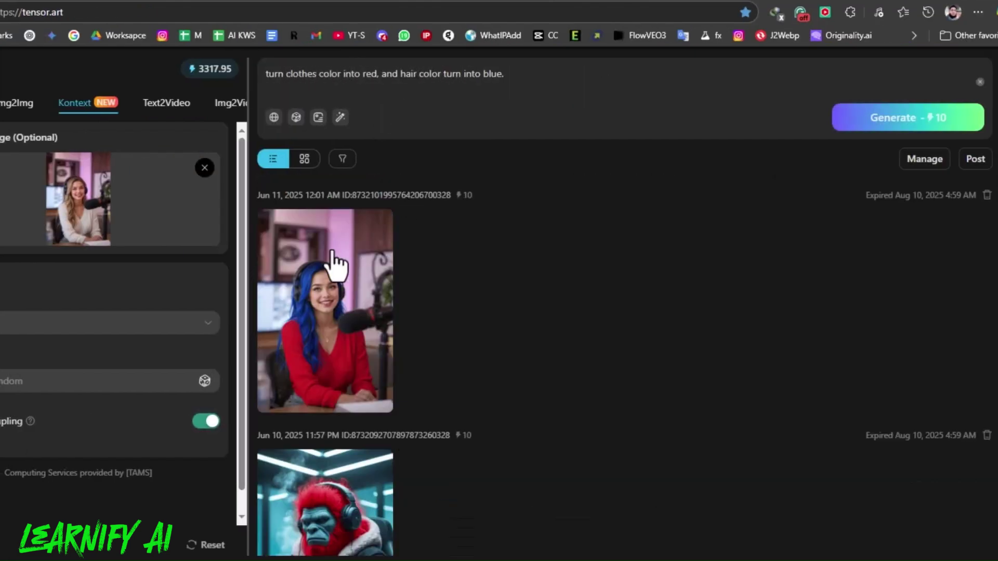
pyautogui.click(307, 291)
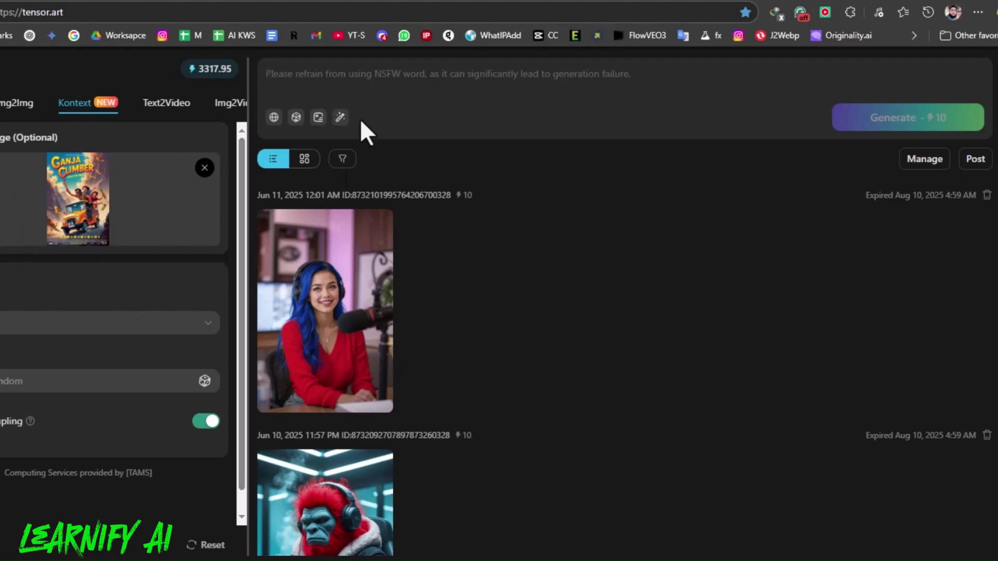
# - Generate a poster edit with the prompt "change the text"GANJA CLIMBER" in the picture to text "TENSORART" and the others remain unchanged."
pyautogui.click(323, 83)
pyautogui.write('change the text"GANJA CLIMBER" in the picture to text "TENSORART" and the others remain unchanged.')
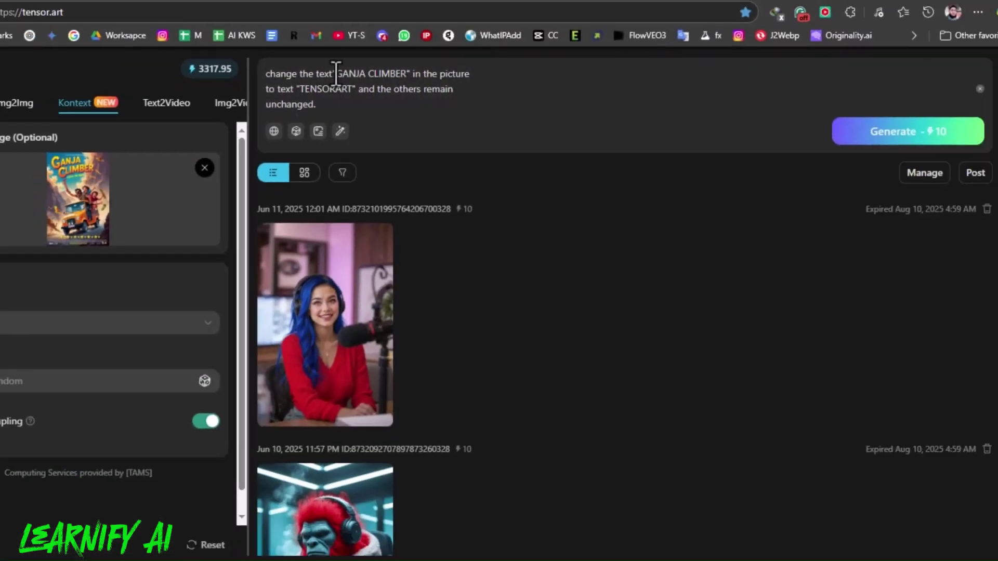
pyautogui.moveTo(336, 74); pyautogui.dragTo(408, 74)
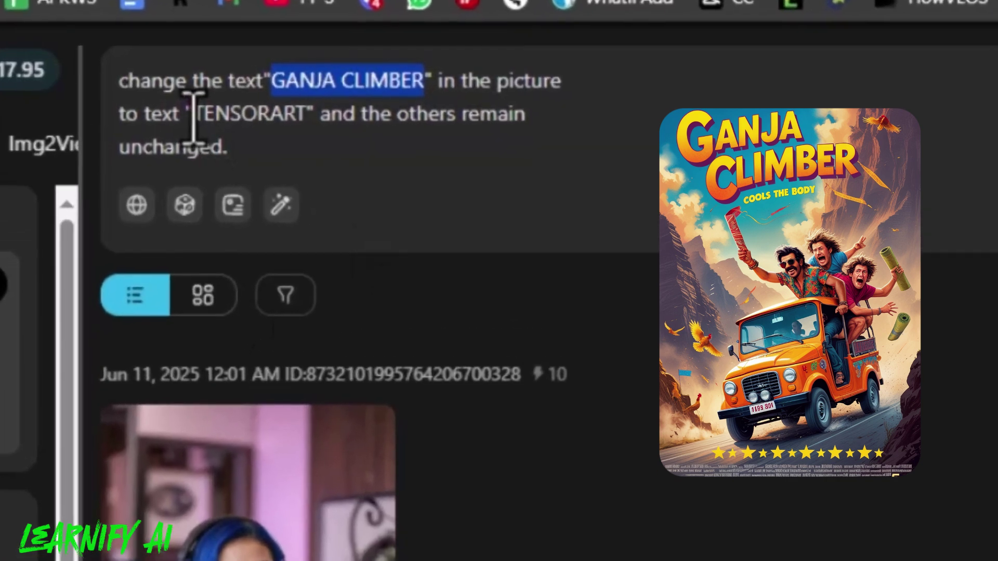
pyautogui.moveTo(196, 116); pyautogui.dragTo(306, 116)
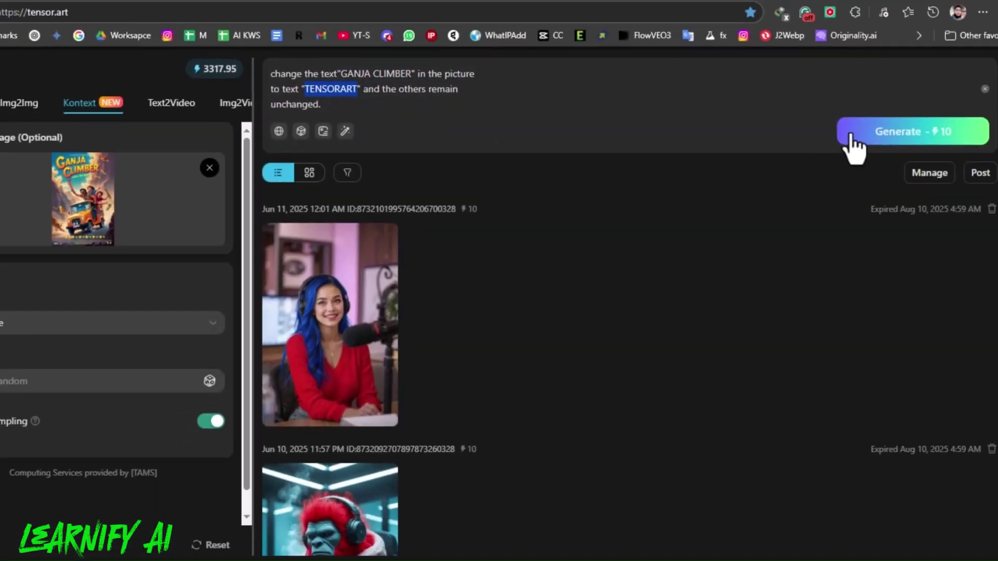
pyautogui.click(856, 136)
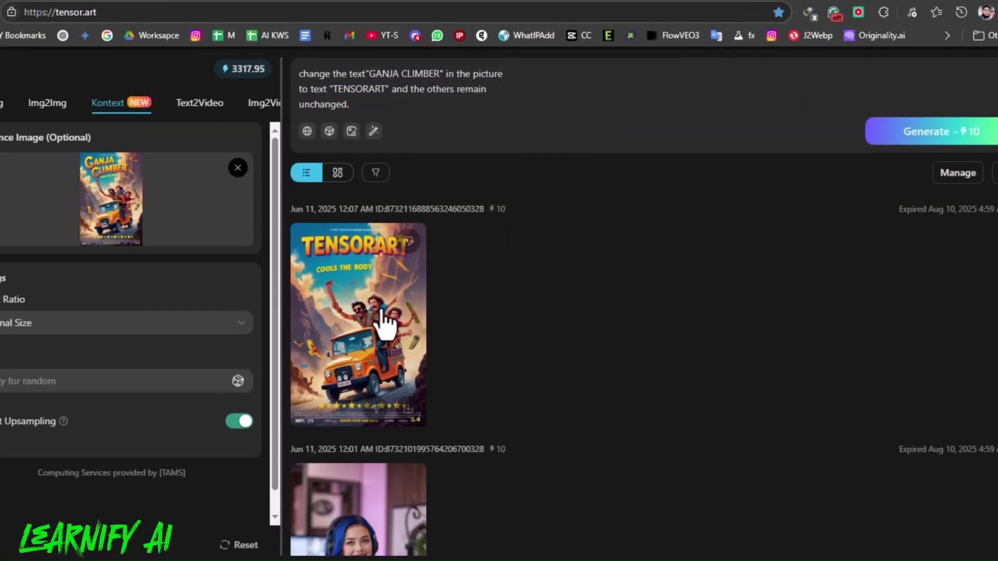
pyautogui.click(357, 323)
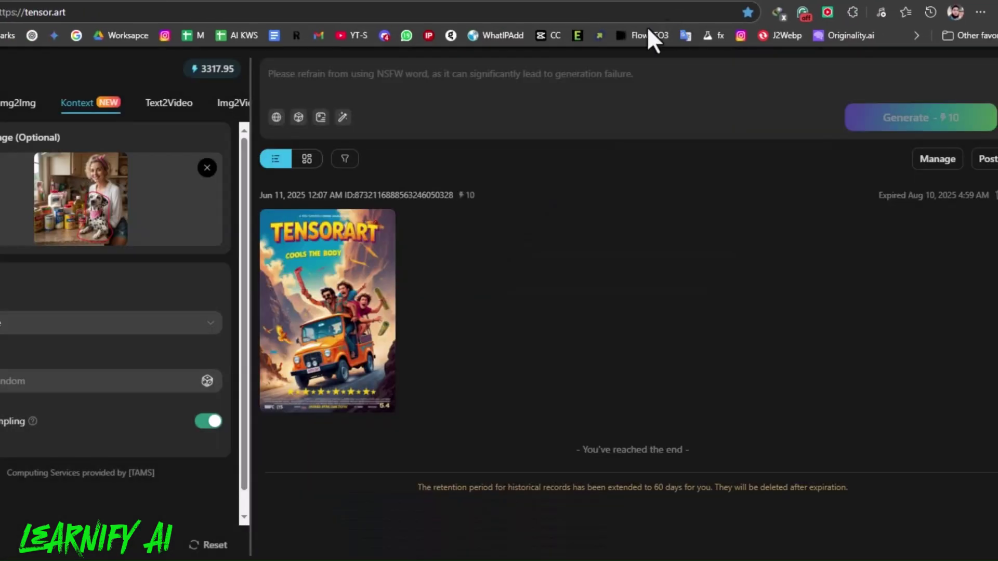
# - Generate a kitchen picture edit with the prompt "Add a small horse in the red box and romove the dog from the red box."
pyautogui.click(369, 76)
pyautogui.write('Add a small horse in the red box and romove the dog from the red box.')
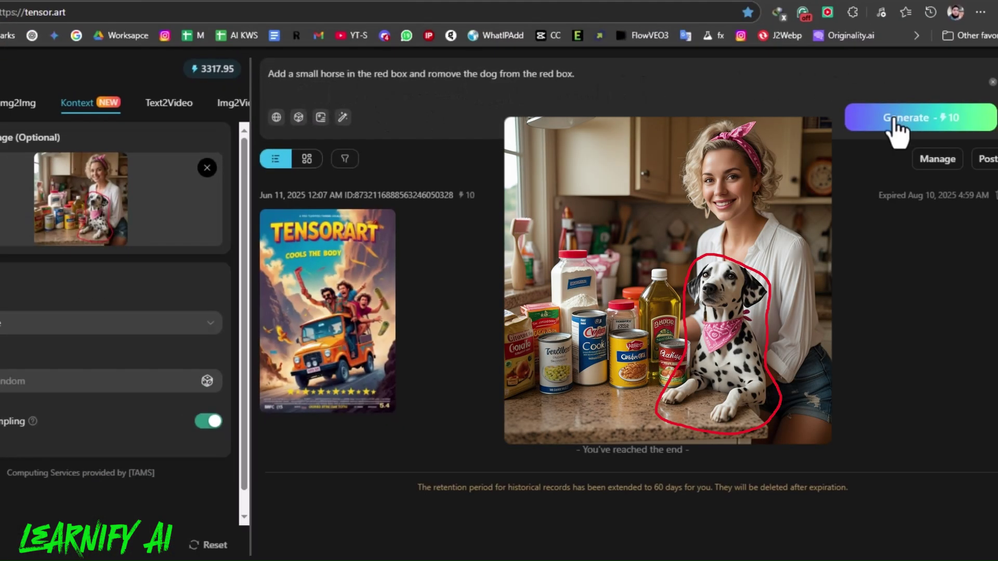
pyautogui.click(878, 119)
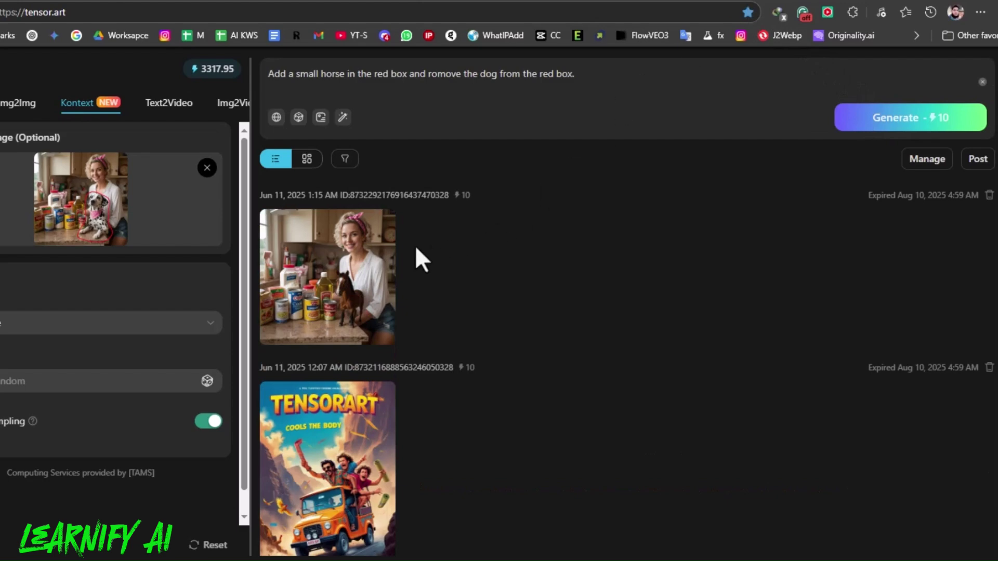
pyautogui.click(345, 289)
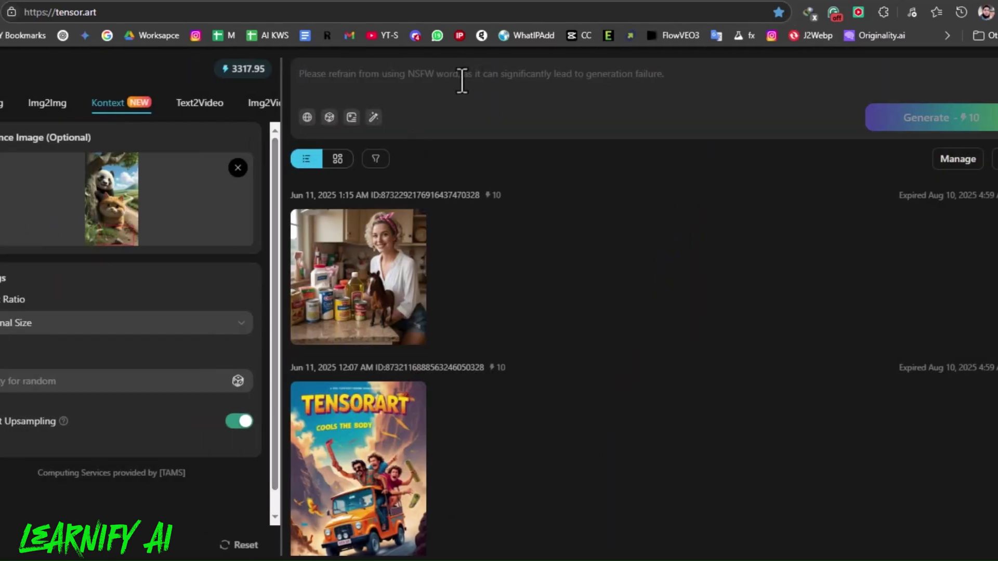
# - Generate an edit of the panda and cat picture with the prompt "Add a white color big size mouse in the red box."
pyautogui.write('Add a white color big size mouse in the red box.')
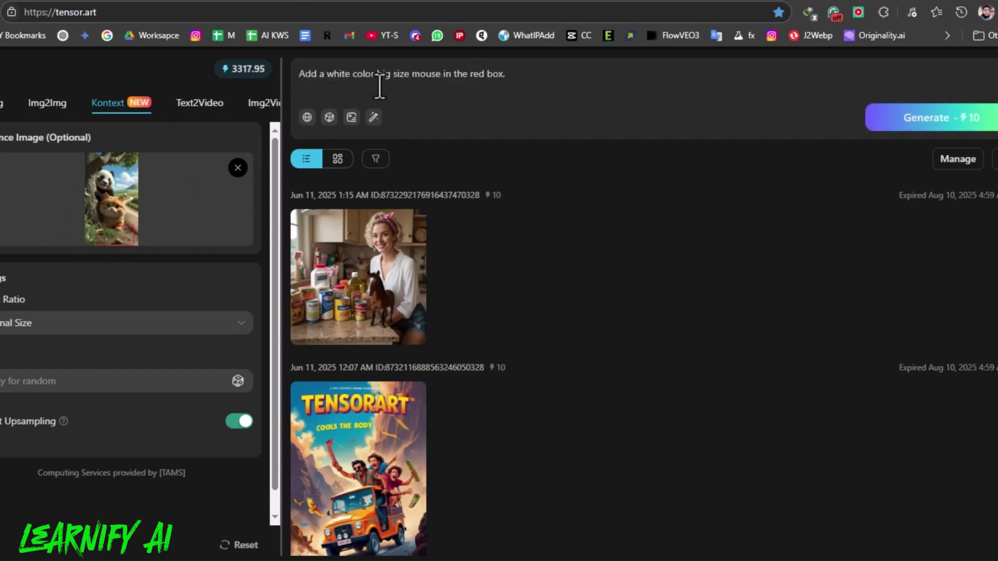
pyautogui.moveTo(296, 85); pyautogui.dragTo(480, 86)
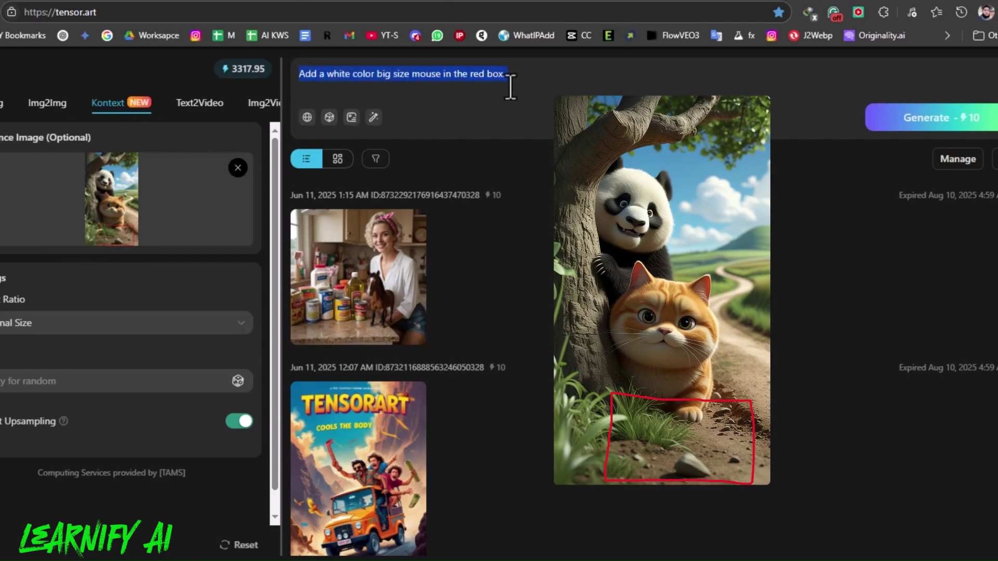
pyautogui.click(904, 117)
pyautogui.click(377, 303)
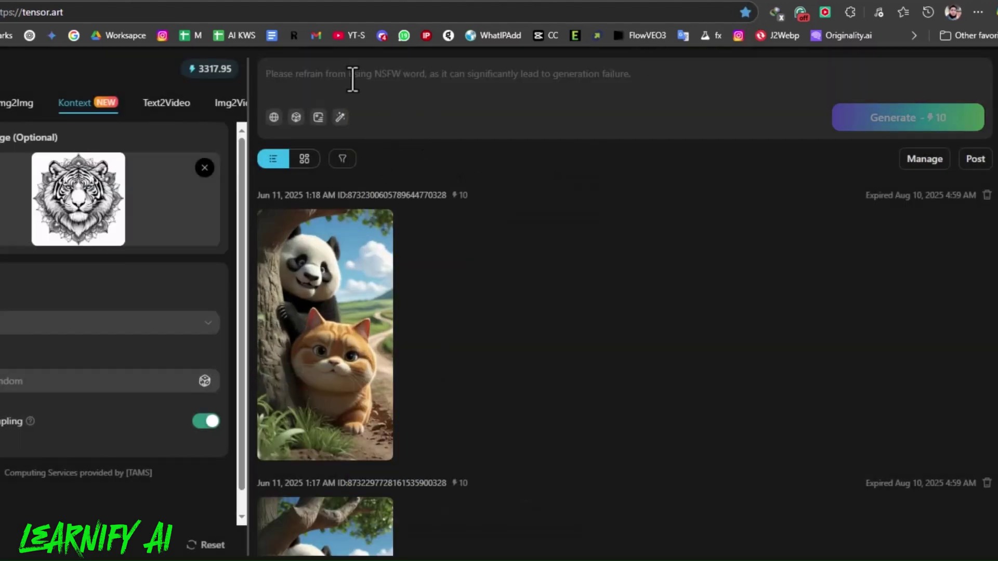
# - Generate from the tiger mandala with the prompt "Use the artistic style of this picture to generate an artistic word "Learnify AI""
pyautogui.write('Use the artistic style of this picture to generate an artistic word "Learnify AI"')
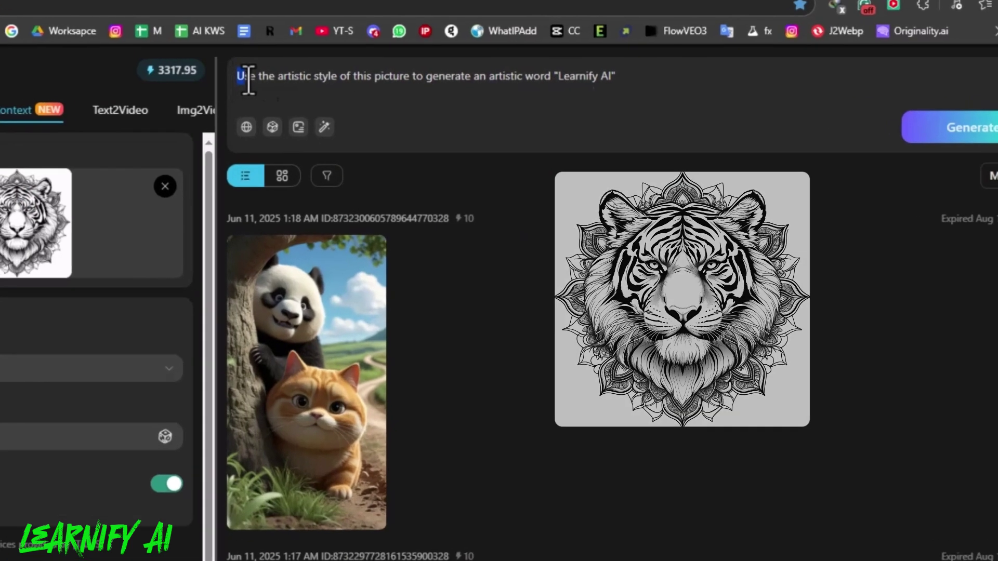
pyautogui.moveTo(266, 73); pyautogui.dragTo(678, 121)
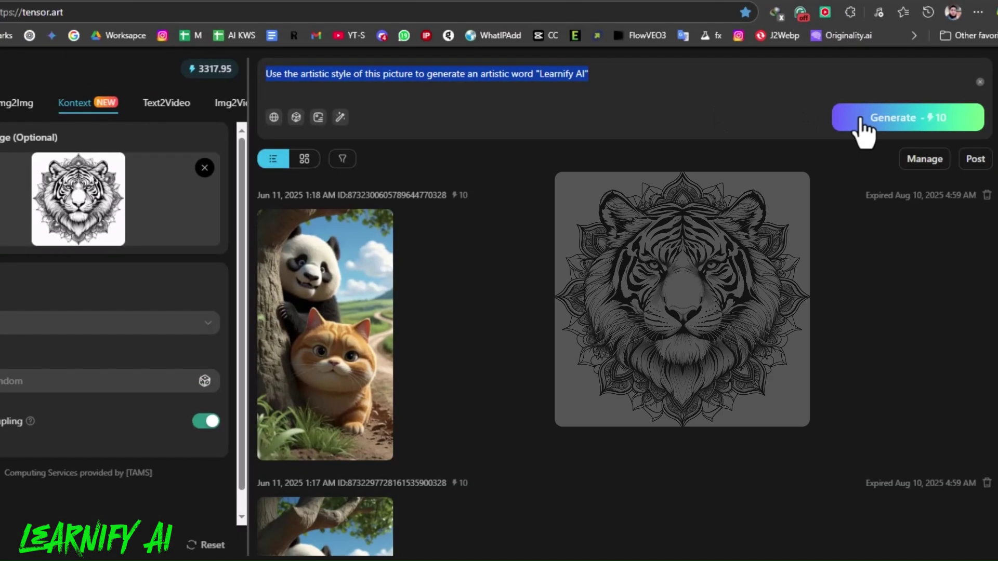
pyautogui.click(860, 120)
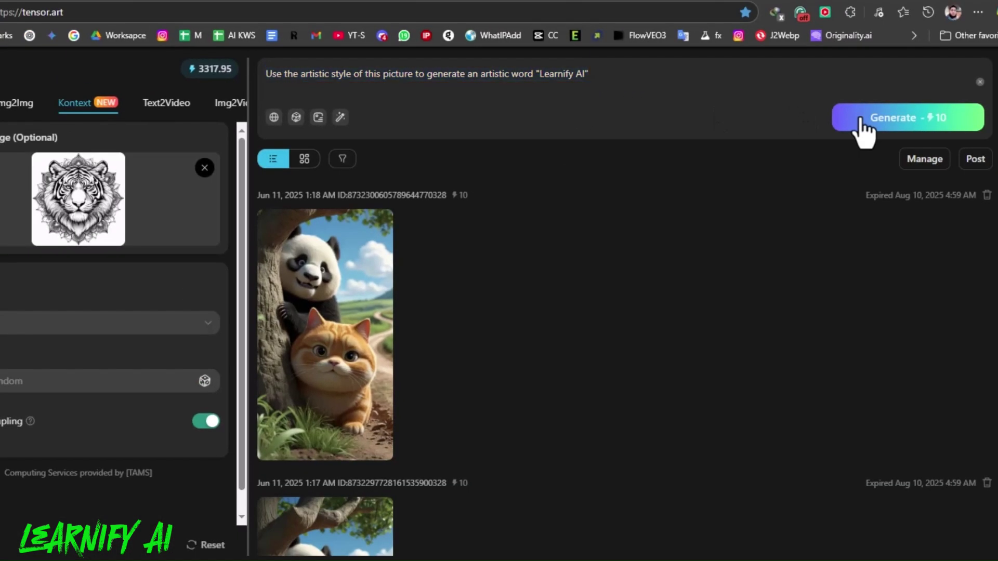
pyautogui.click(325, 278)
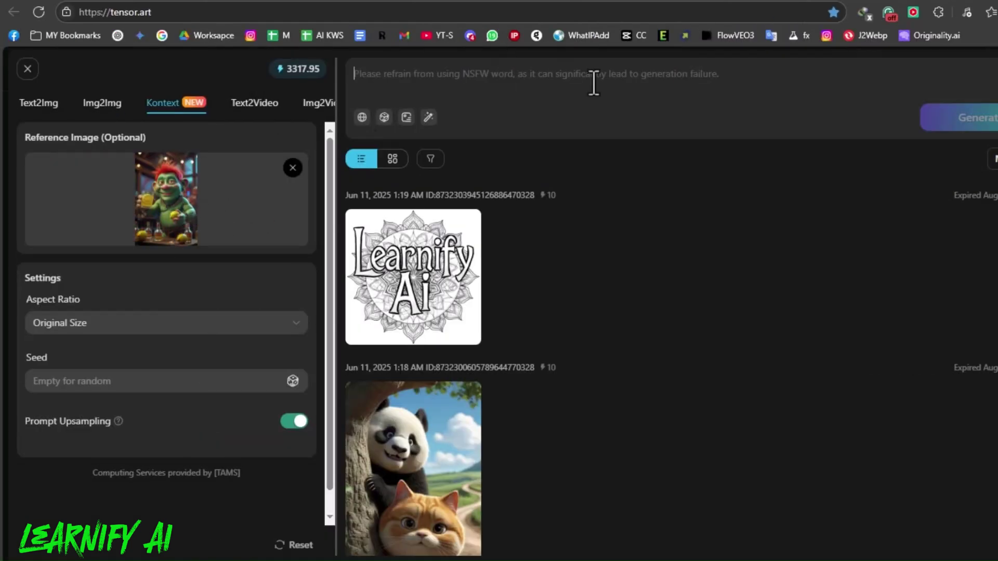
# - Generate a troll picture edit with "dress like a samurai warrior, while preserving facial features, eye color, and expression." and view the result
pyautogui.write('dress like a samurai warrior, while preserving facial features, eye color, and expression.')
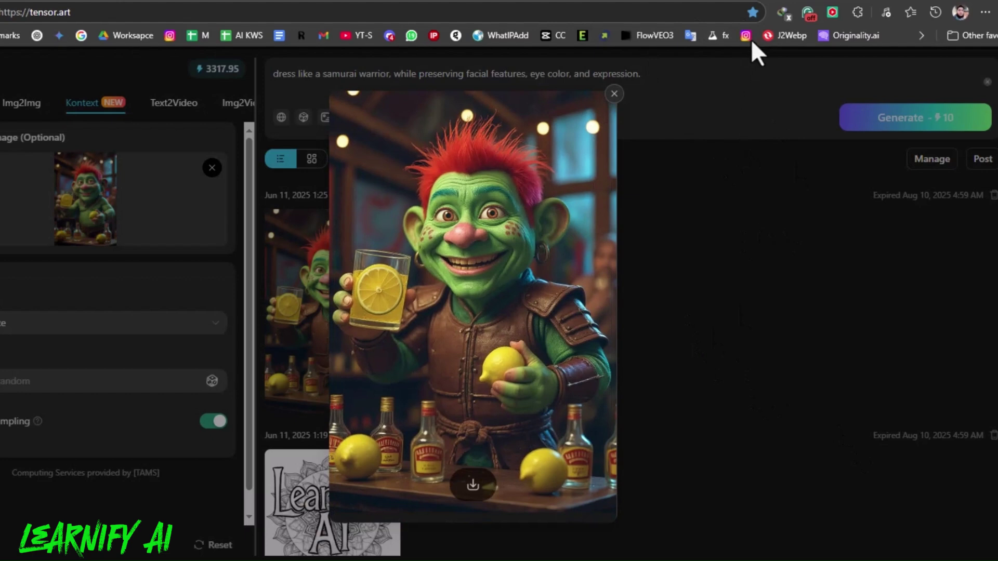
pyautogui.press('Escape')
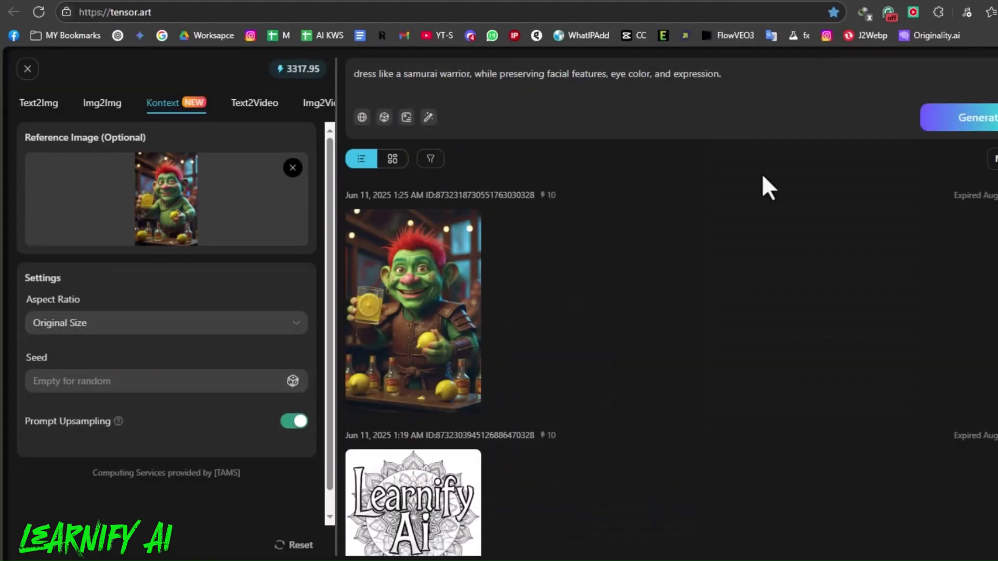
# - Review the generated images in the history, from the samurai troll to the movie poster
pyautogui.scroll(-3, 626, 419)
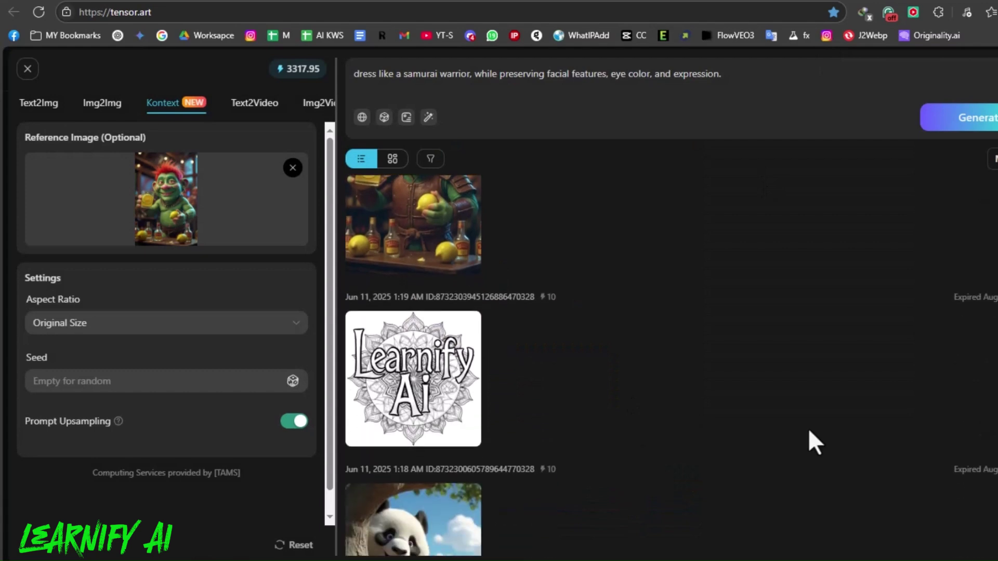
pyautogui.scroll(-3, 809, 431)
pyautogui.scroll(-5, 809, 428)
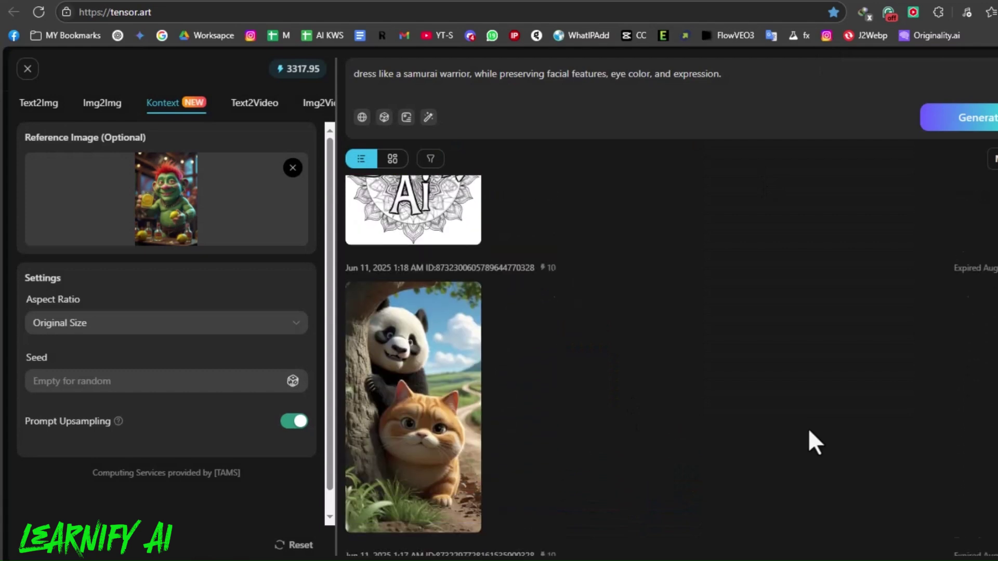
pyautogui.scroll(-4, 809, 431)
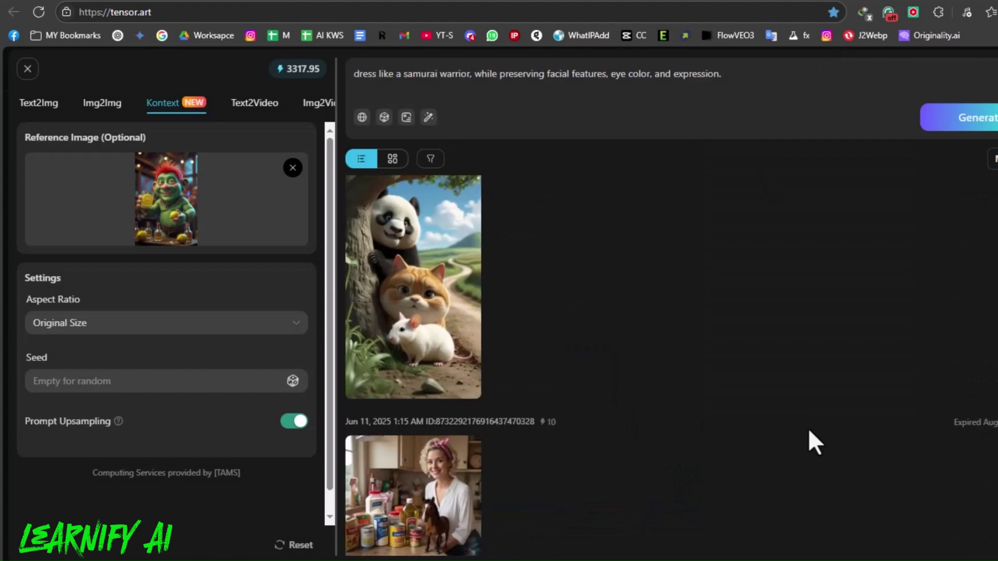
pyautogui.scroll(-4, 810, 431)
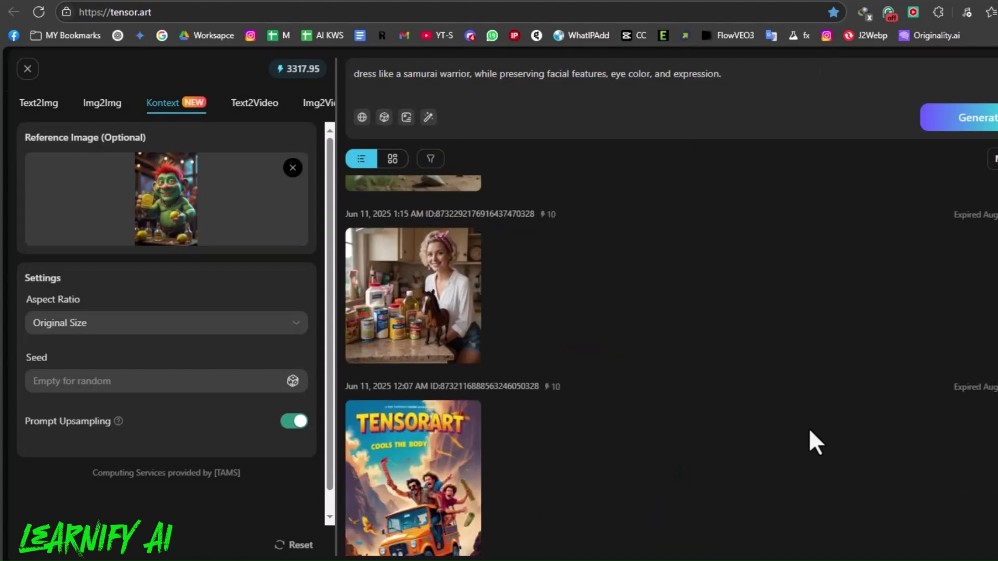
pyautogui.scroll(-3, 810, 431)
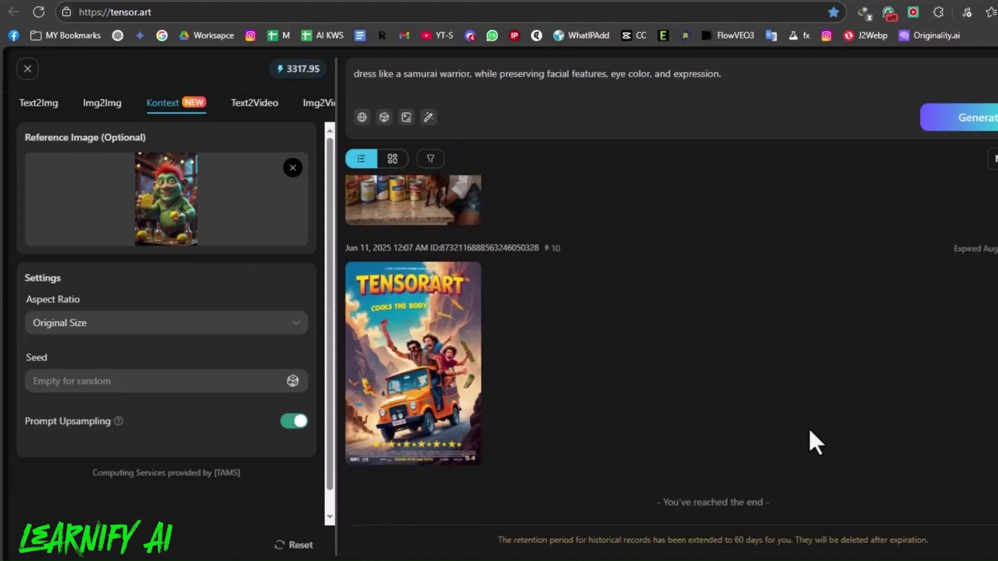
pyautogui.scroll(1, 809, 428)
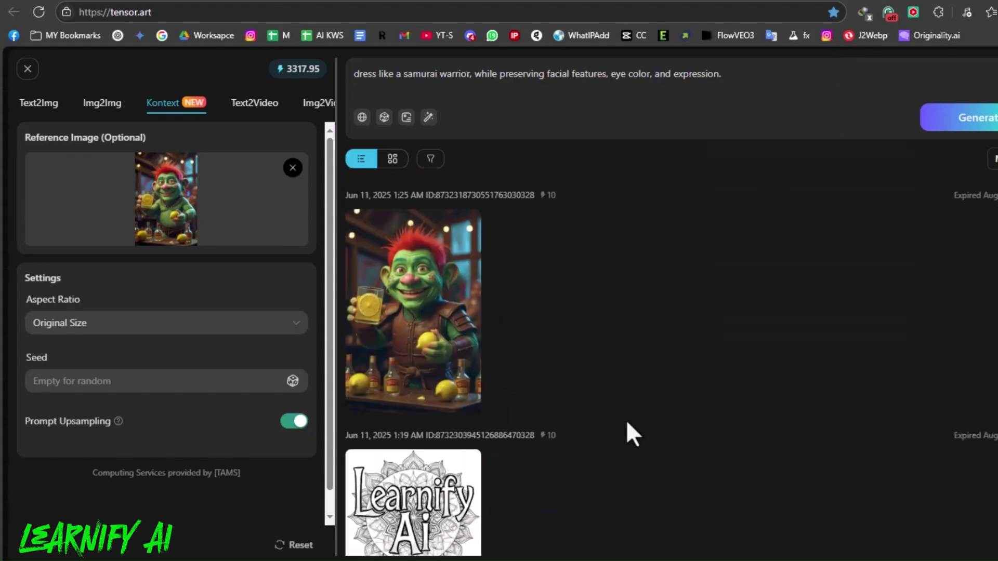
pyautogui.scroll(-2, 626, 420)
pyautogui.scroll(-1, 809, 431)
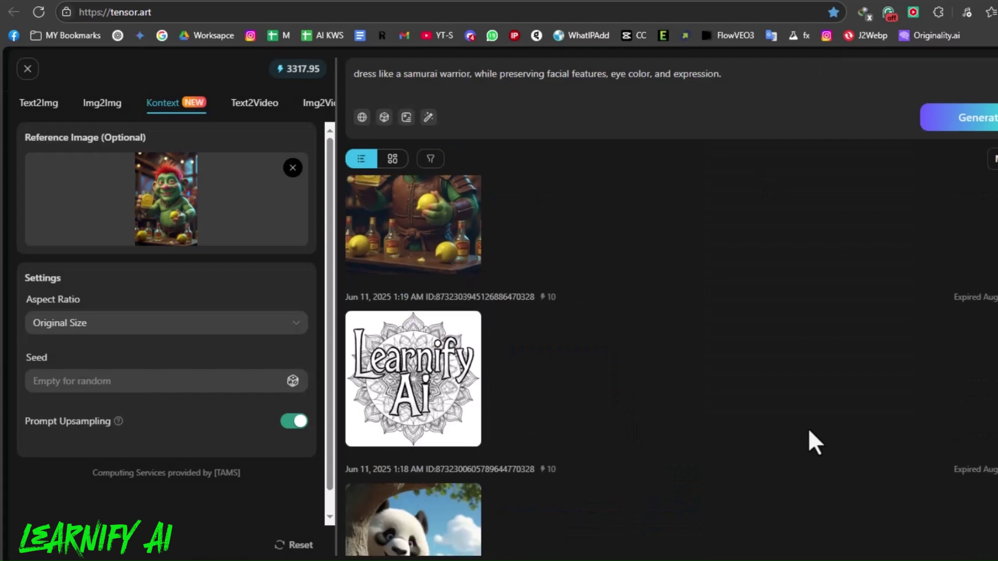
# - Look through the older Kontext results in the generation history, from the Learnify AI mandala down to the TENSORART poster
pyautogui.scroll(-2, 809, 431)
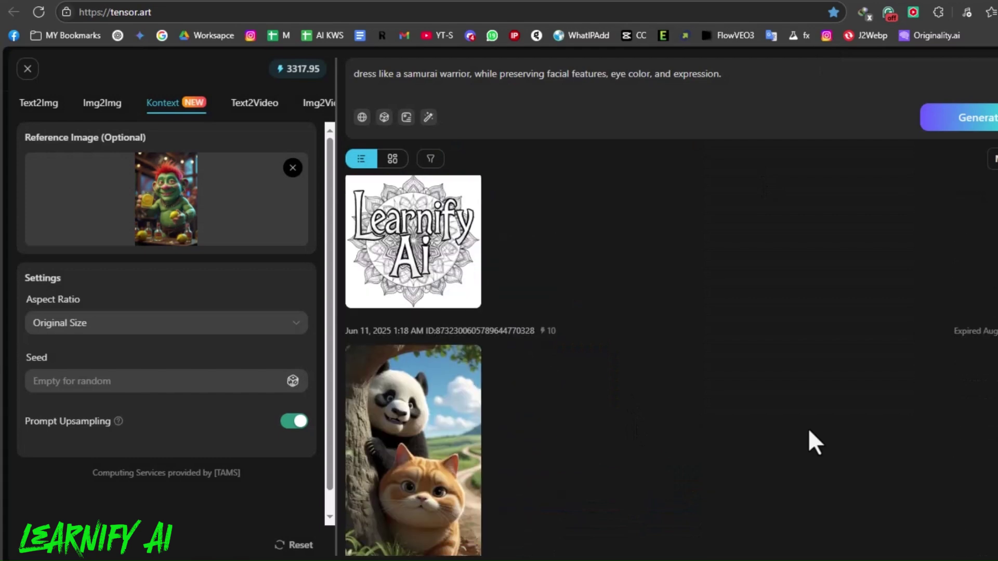
pyautogui.scroll(-3, 809, 431)
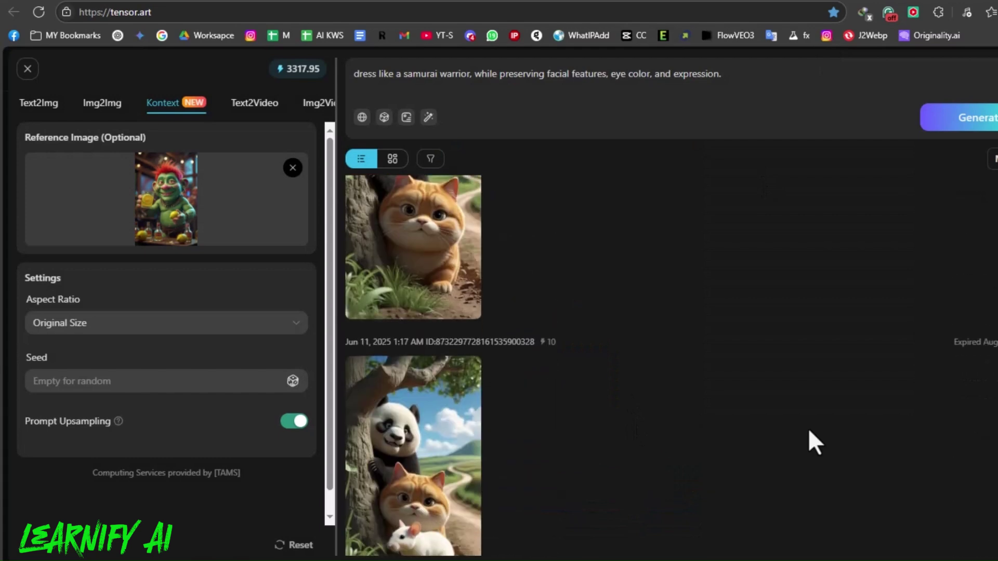
pyautogui.scroll(-3, 809, 431)
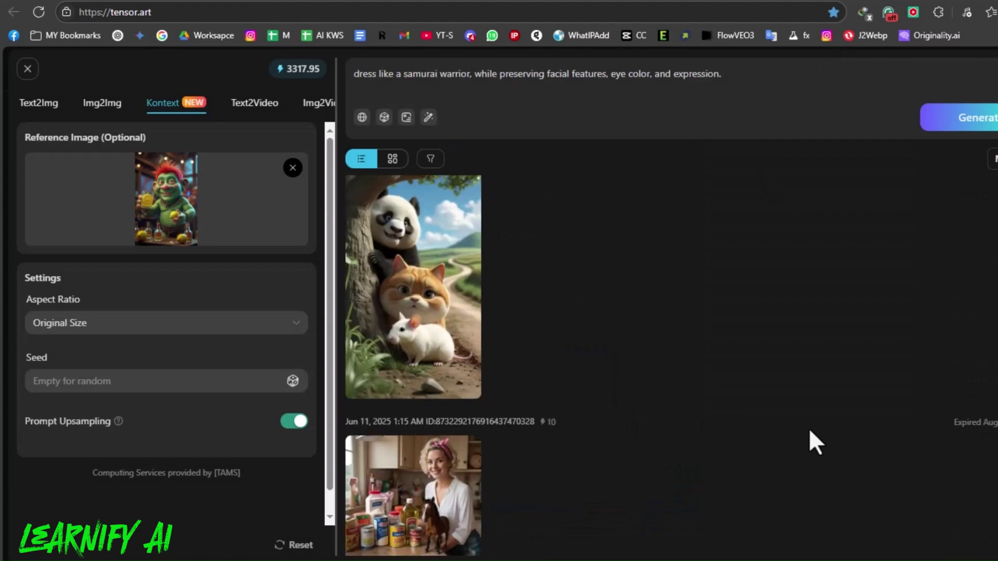
pyautogui.scroll(-4, 810, 430)
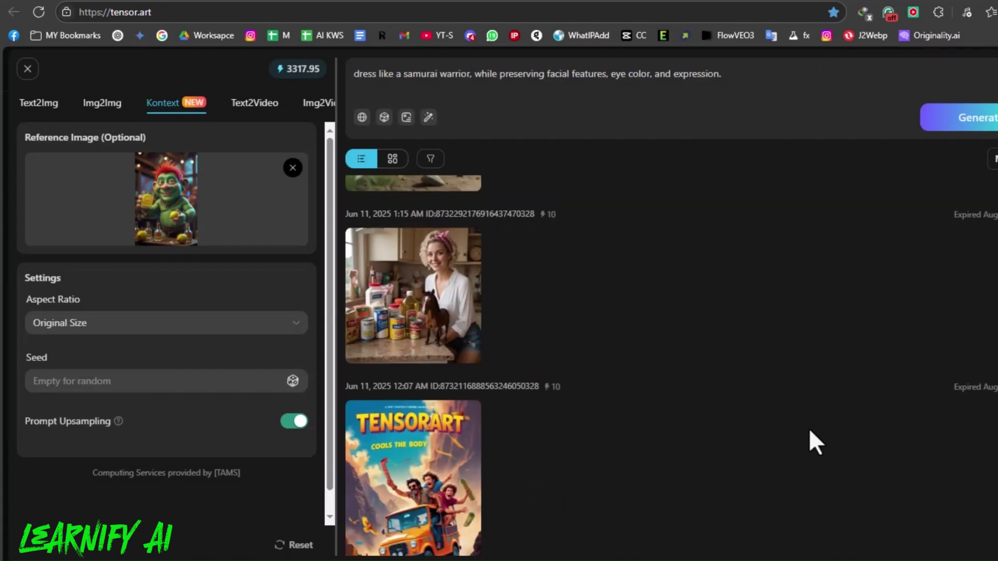
pyautogui.scroll(-3, 810, 431)
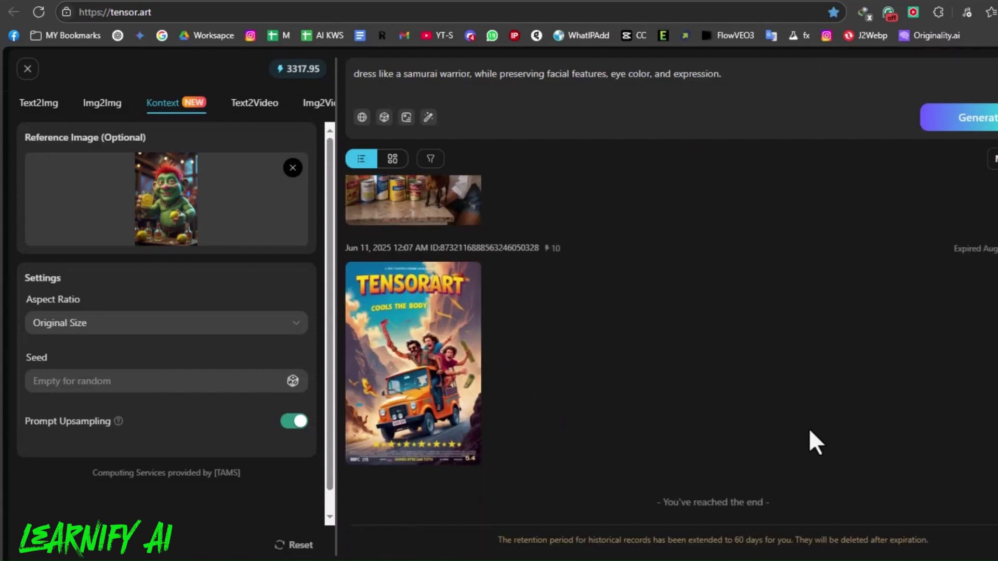
pyautogui.scroll(1, 810, 431)
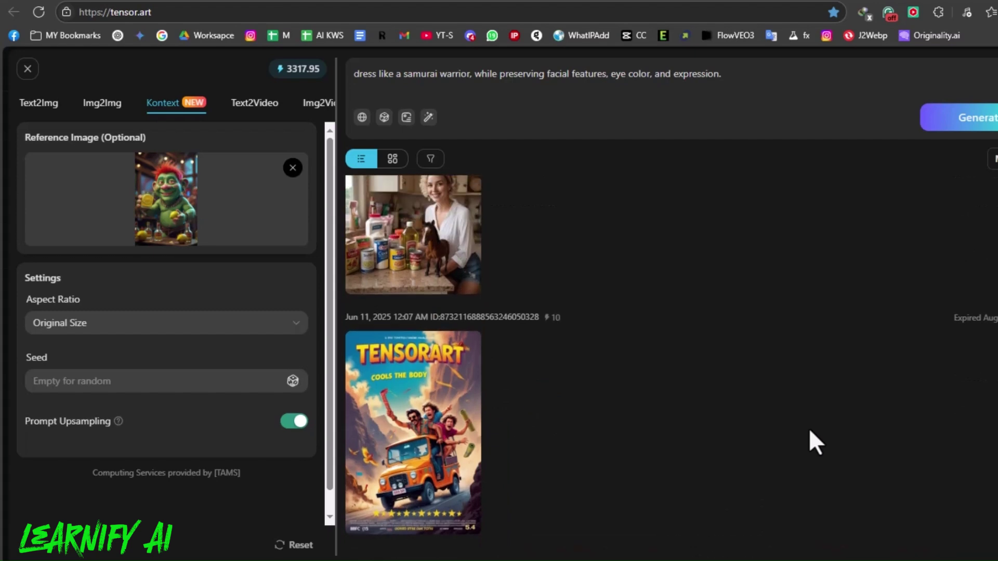